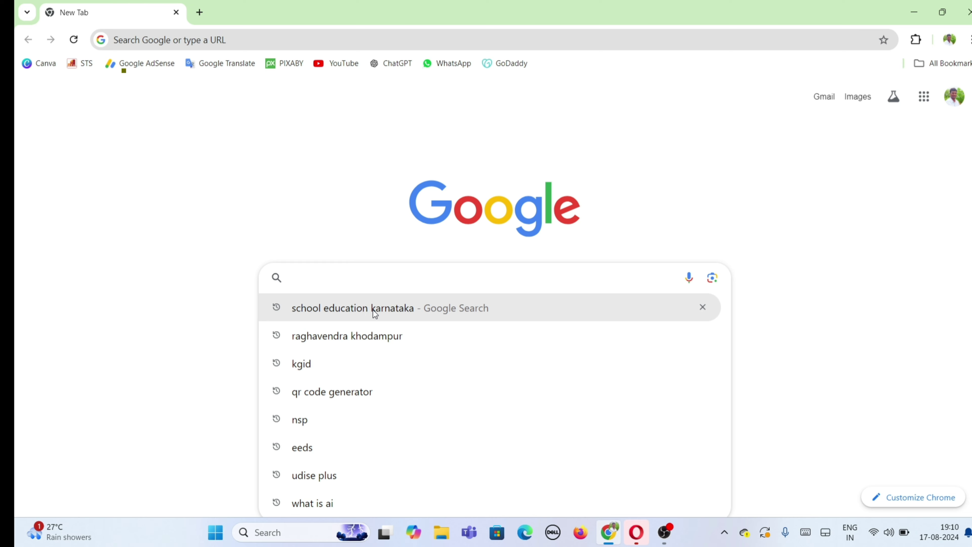
Search Google for "school education karnataka", and open e.Gov - Software Engineering Services from the Department of School Education website
click(373, 309)
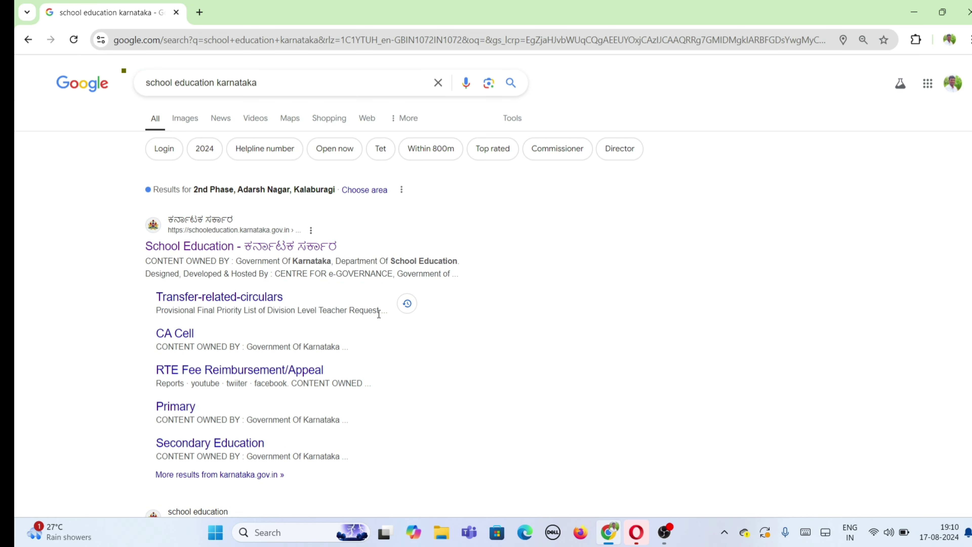
click(223, 253)
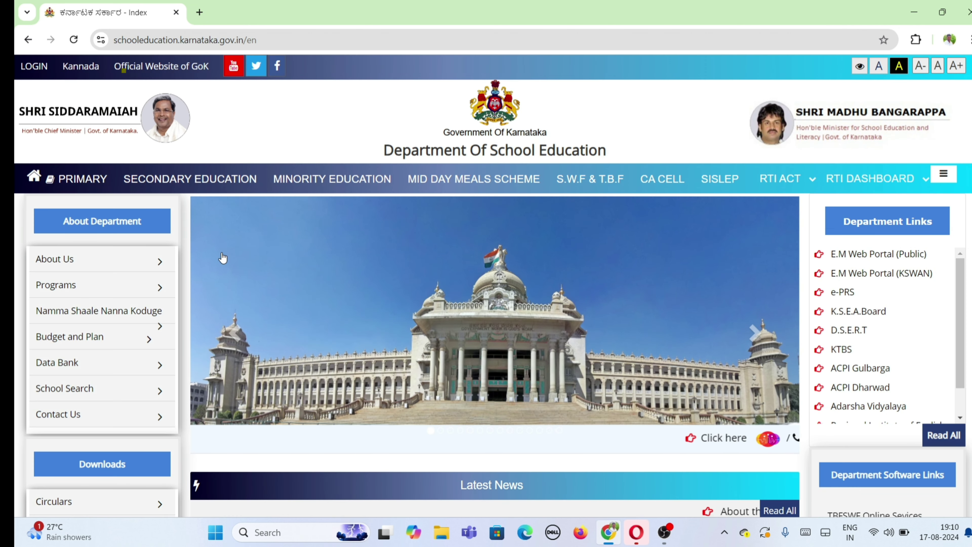
scroll(249, 259, down, 8)
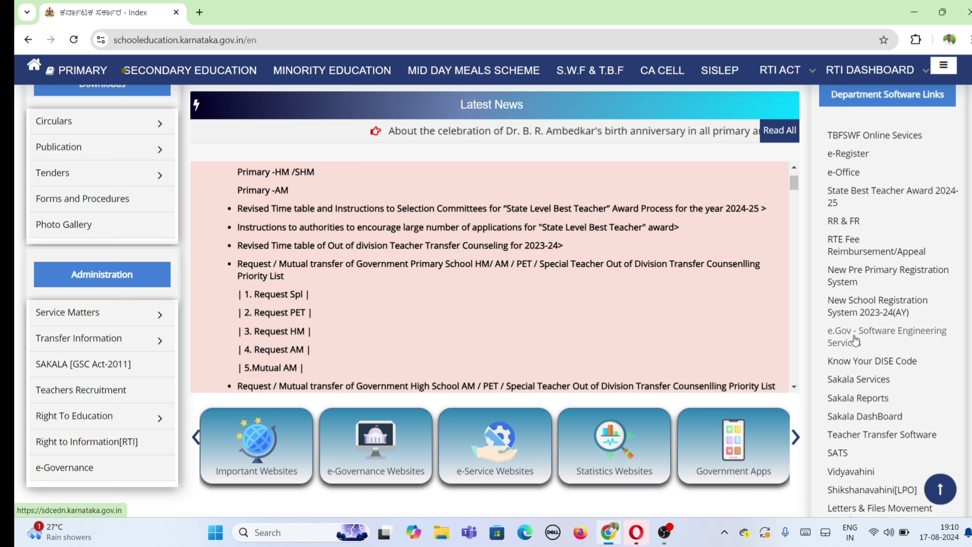
click(881, 337)
Open the Incentive Monitoring application and sign in through HM Login with the saved school credentials
scroll(880, 337, down, 3)
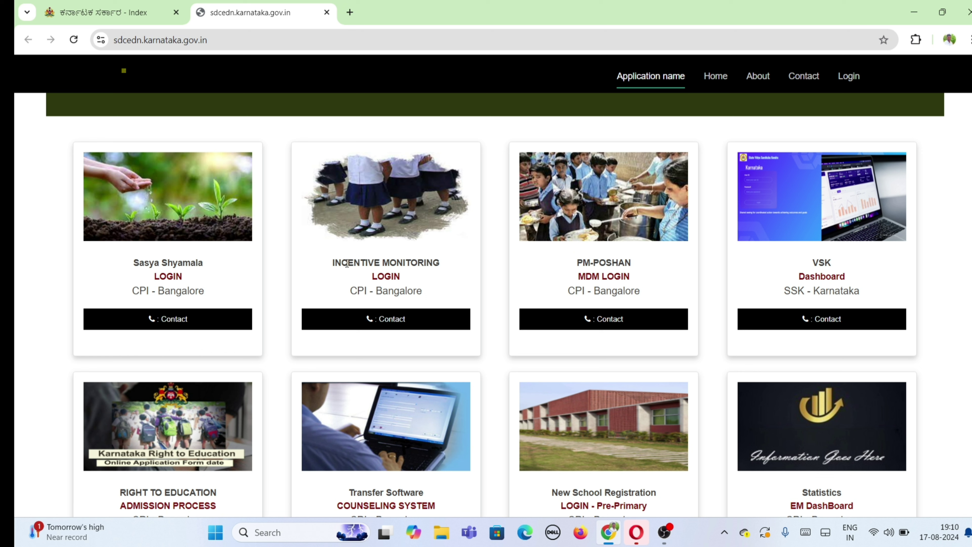
click(386, 278)
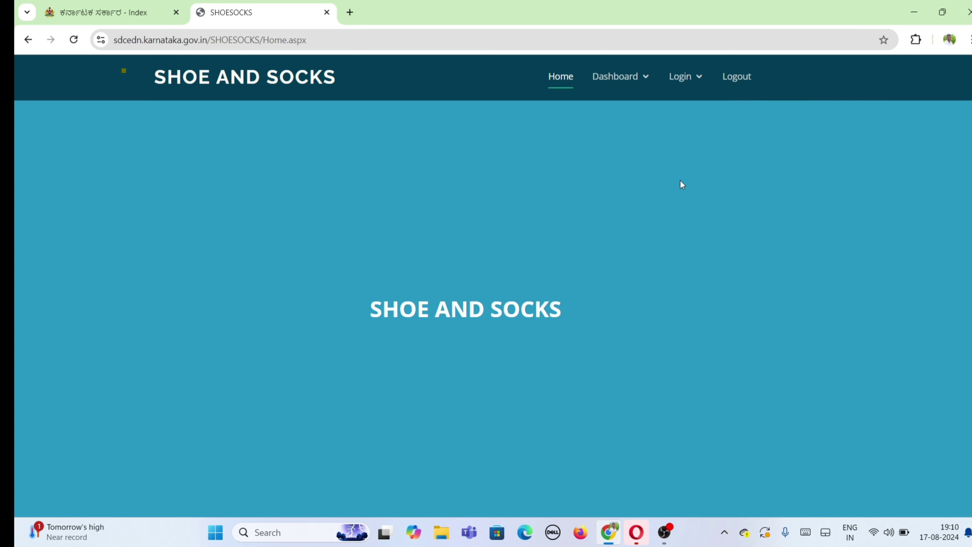
mouse_move(678, 82)
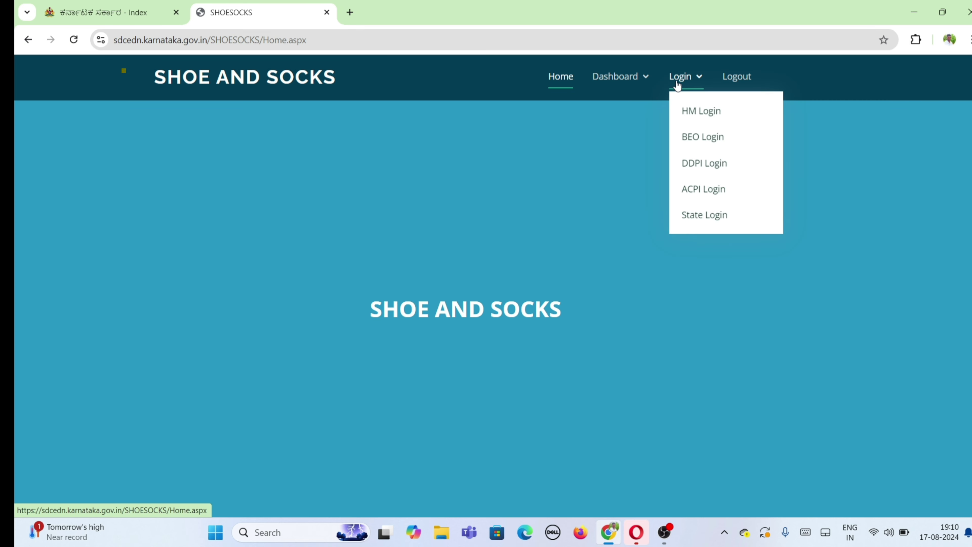
click(691, 111)
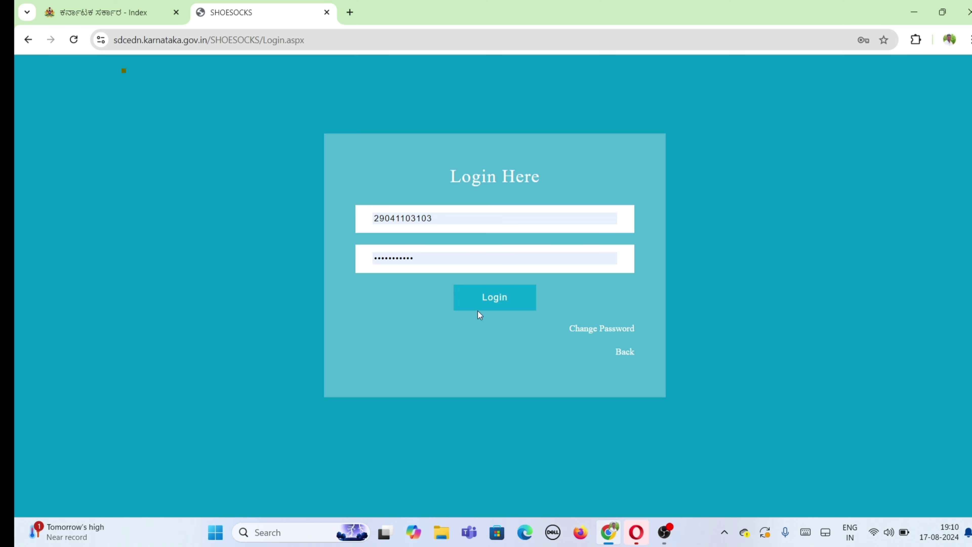
click(484, 298)
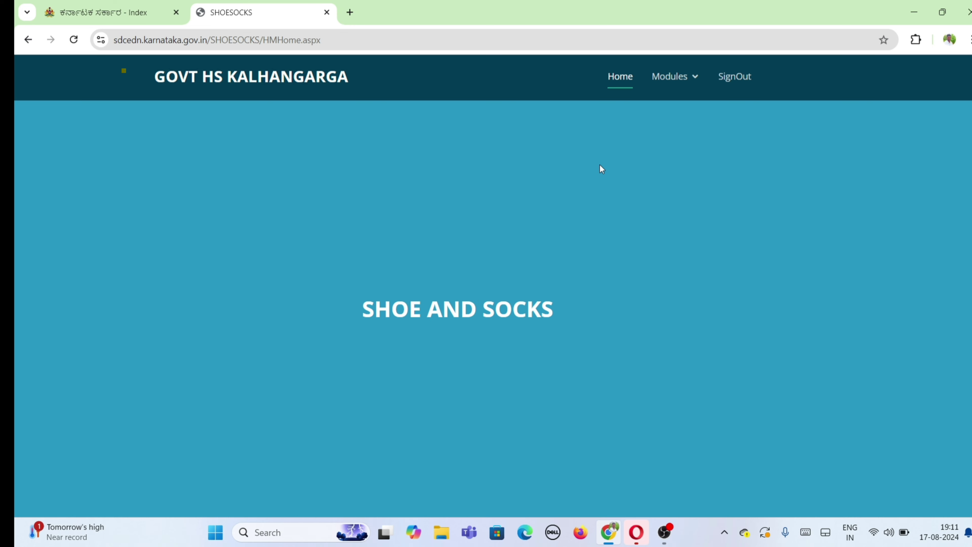
Open the Add Vendor module and review its vendor name, address, GSTIN and per-student rate fields
mouse_move(678, 90)
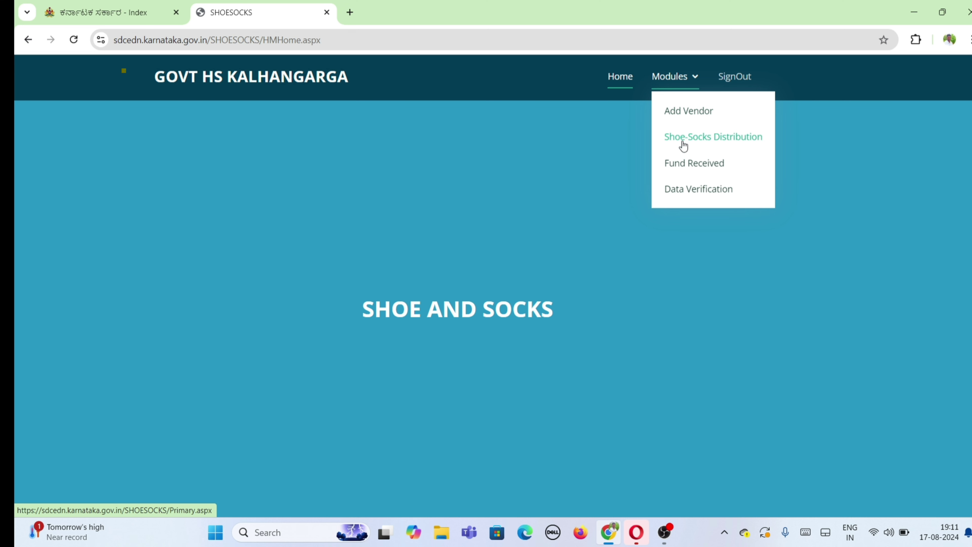
click(678, 111)
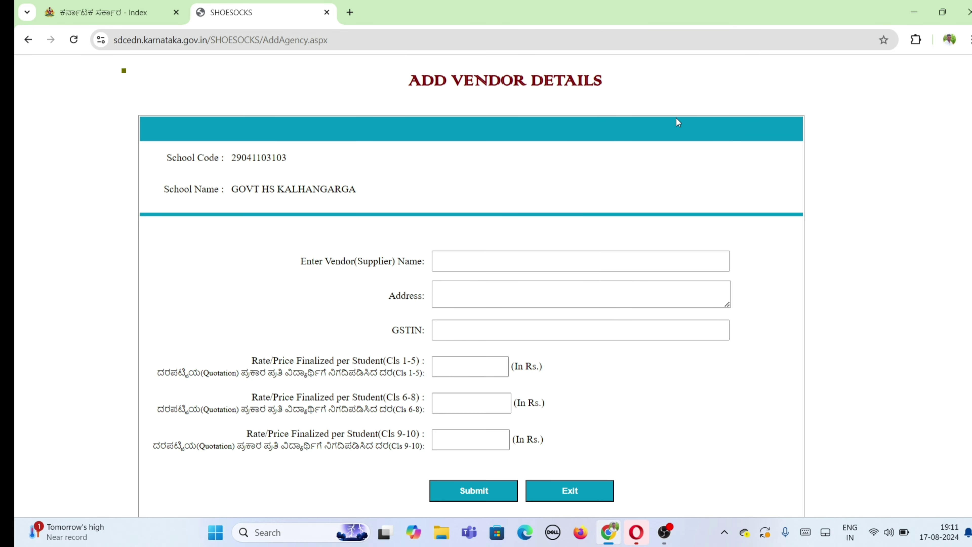
scroll(676, 126, down, 3)
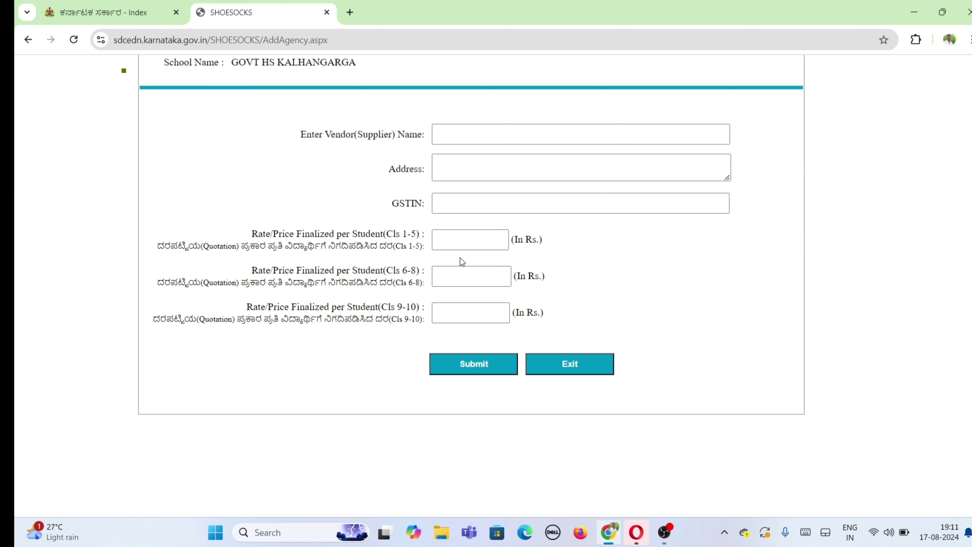
scroll(461, 308, up, 3)
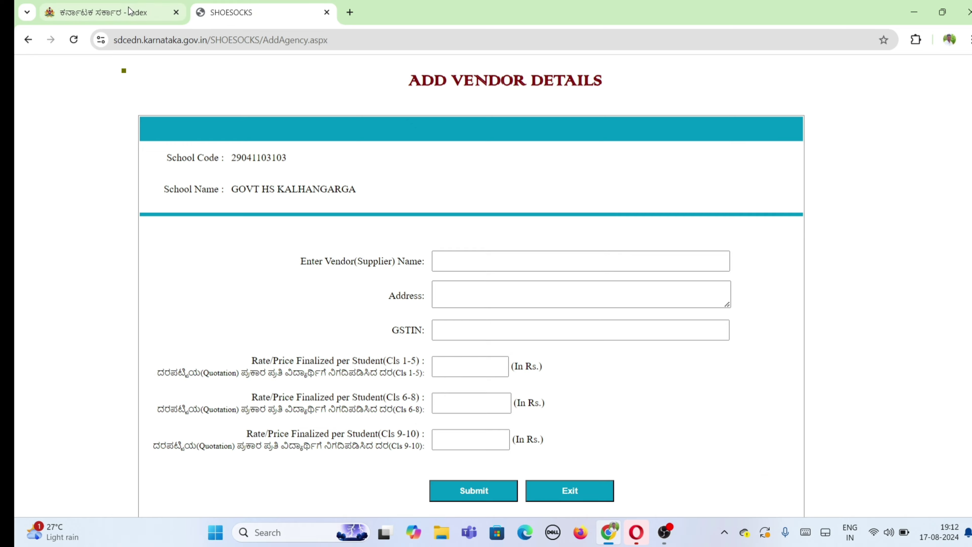
click(165, 15)
click(240, 20)
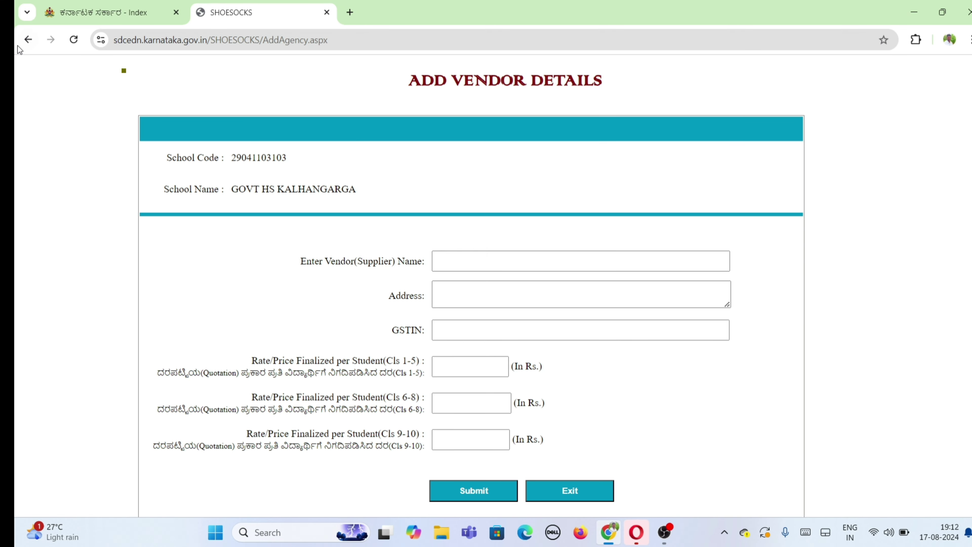
Go back and open the Shoe-Socks Distribution module, and examine its vendor choices, quantity, date and invoice upload fields
click(28, 39)
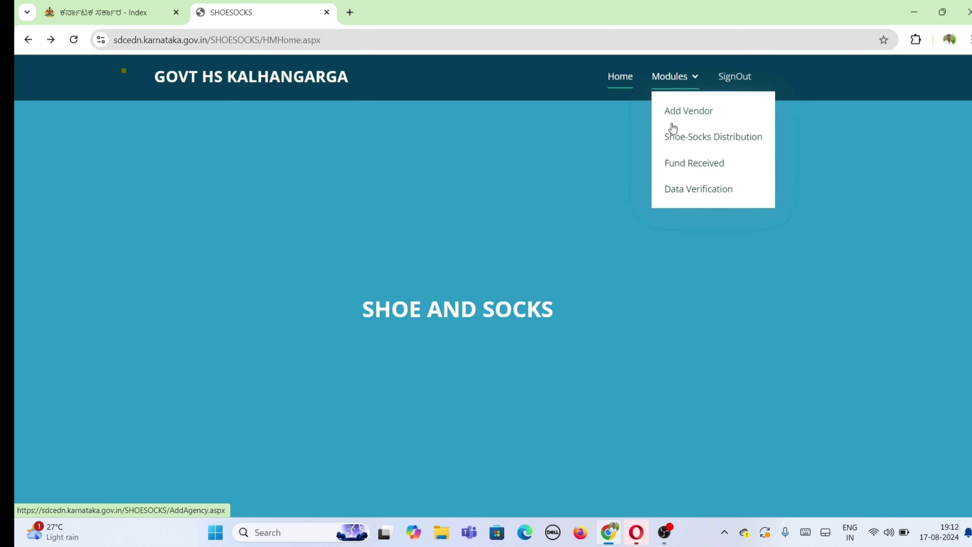
click(672, 141)
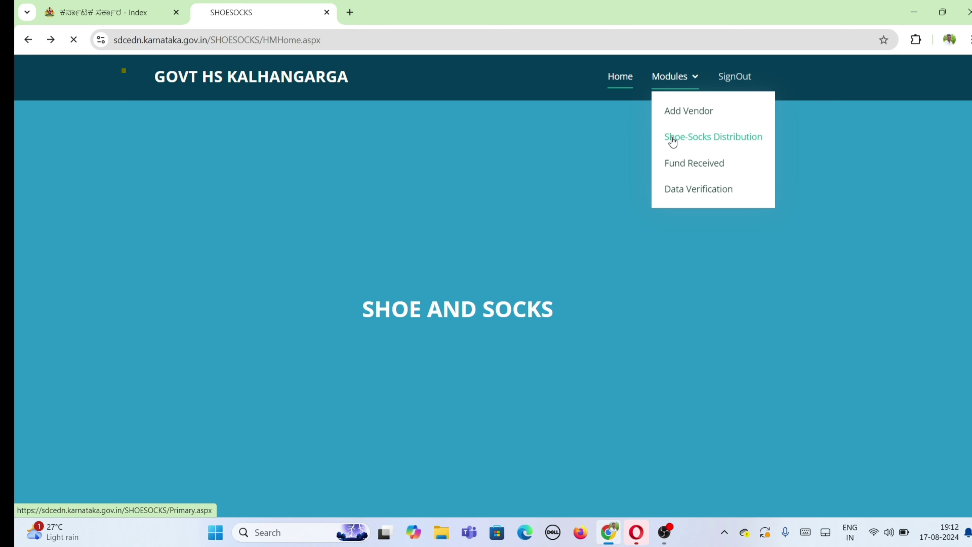
scroll(662, 140, down, 3)
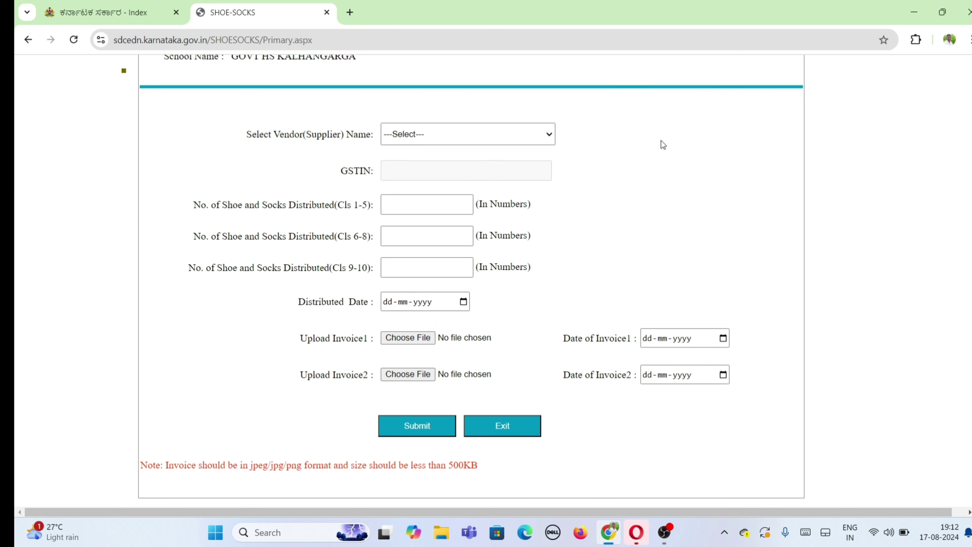
click(469, 135)
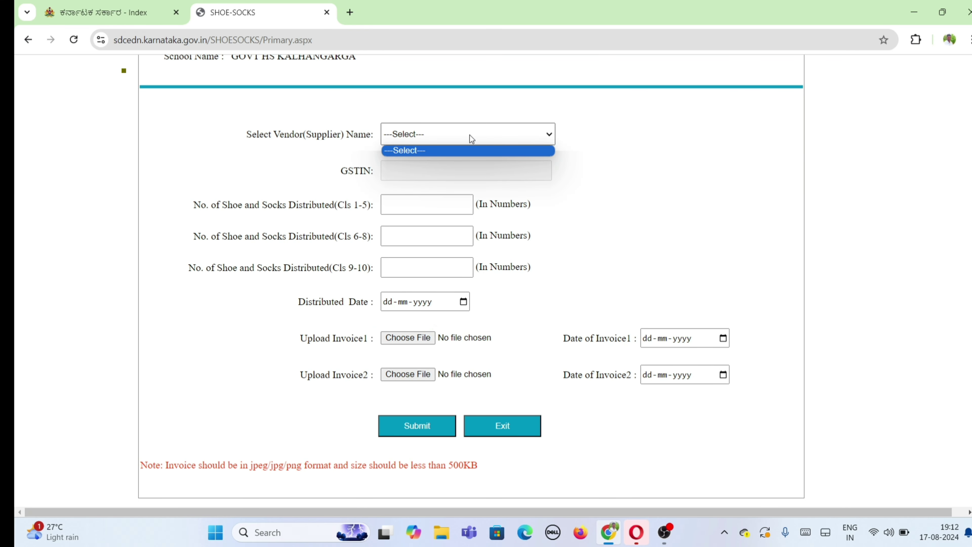
click(469, 134)
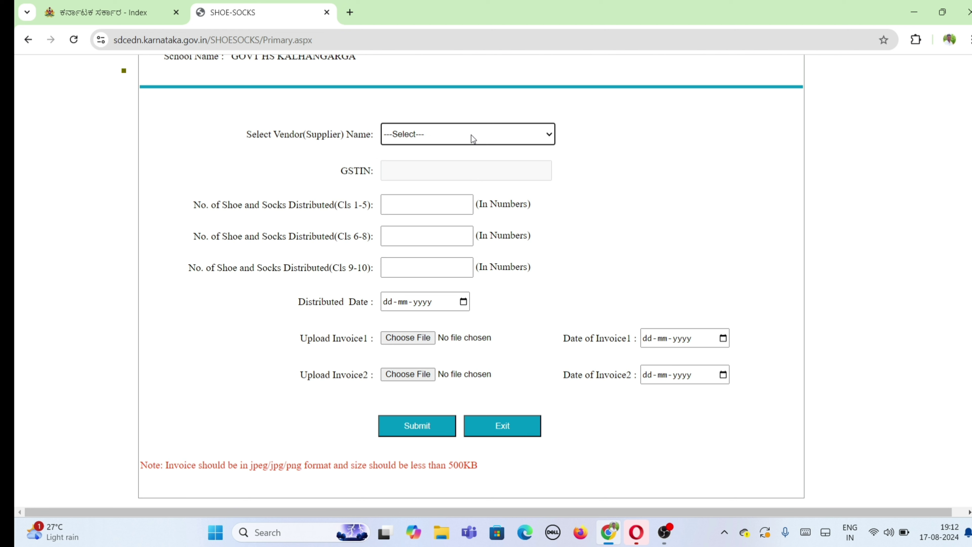
click(471, 134)
click(471, 135)
click(462, 167)
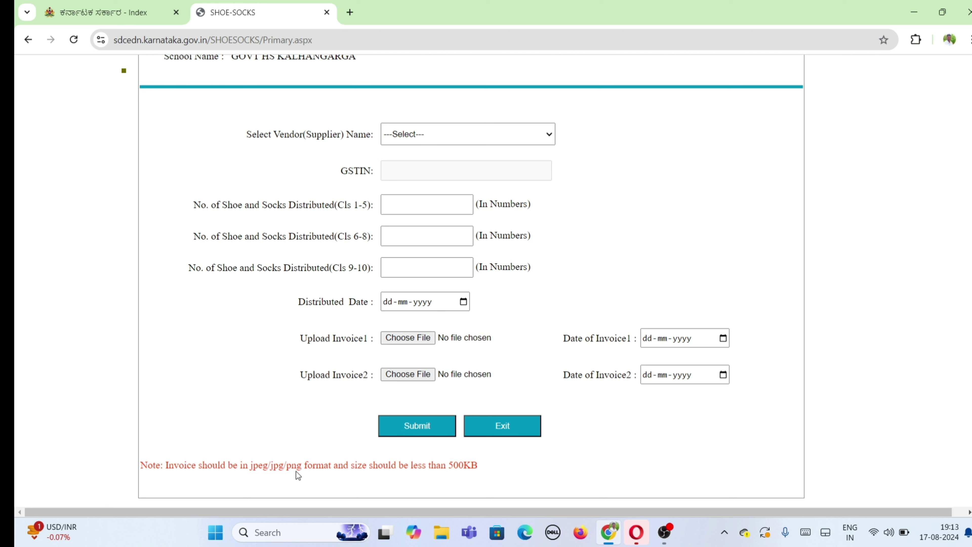
scroll(293, 458, up, 3)
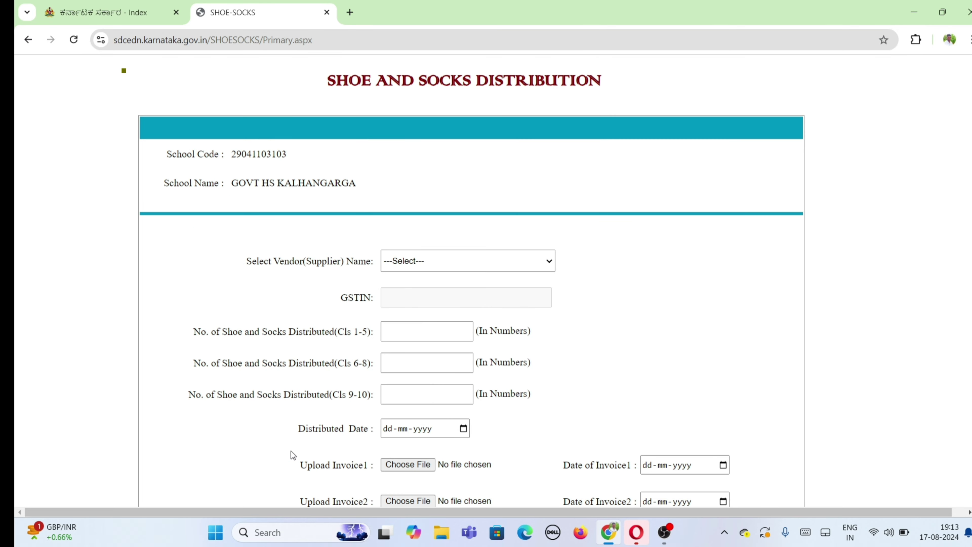
Go back and open the Fund Received module, and review the amount and received date fields for BEO and other sources
click(28, 40)
click(685, 81)
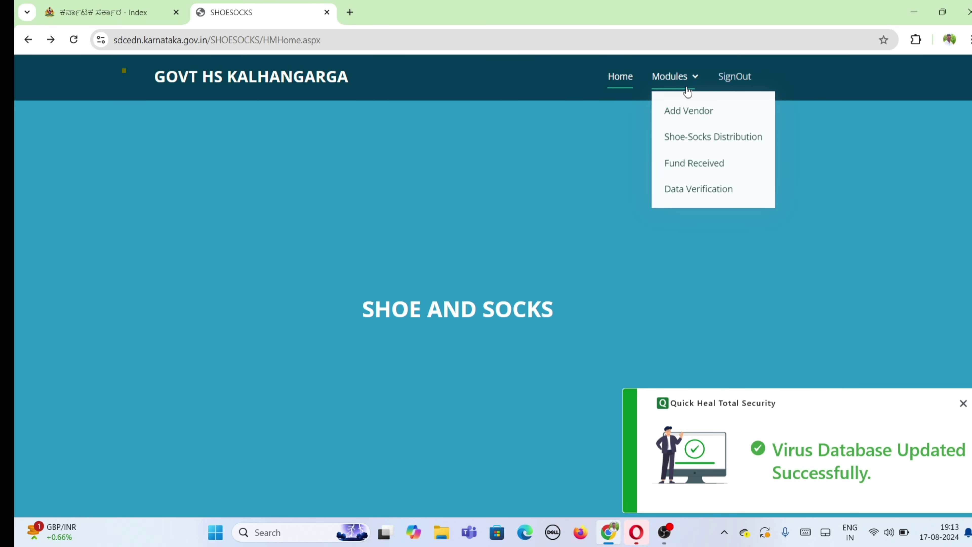
click(683, 172)
scroll(658, 191, down, 3)
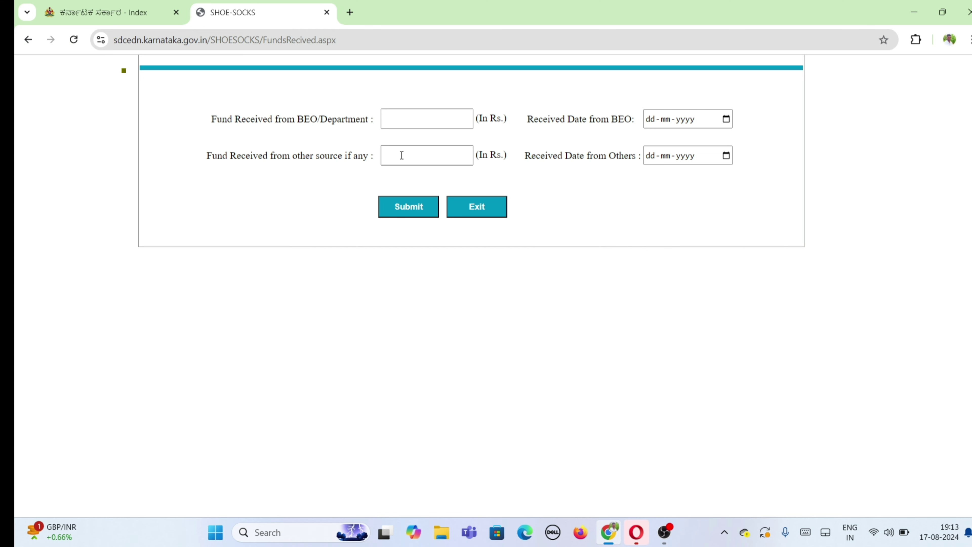
scroll(423, 159, up, 5)
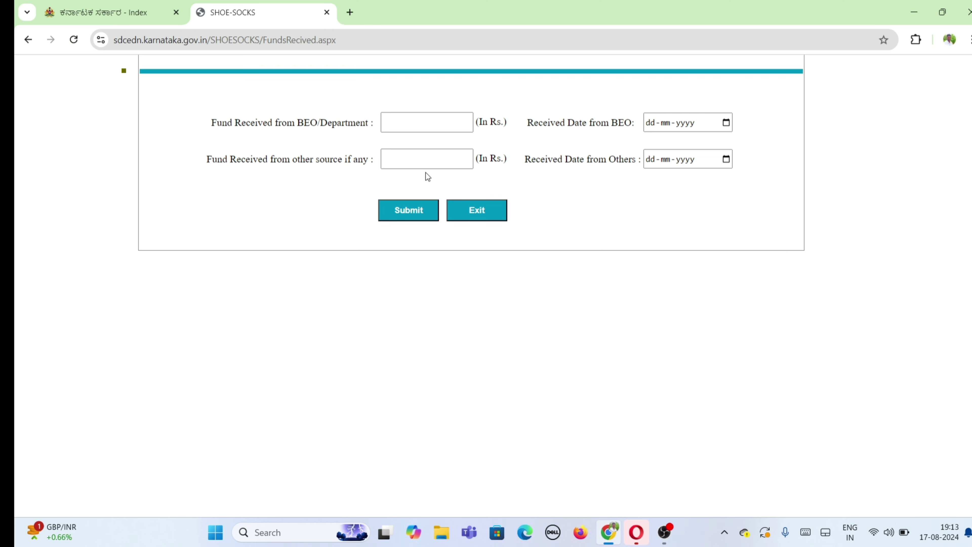
Go back and open the Data Verification module, and examine its instructions, entry fields and vendor choices
click(27, 39)
mouse_move(673, 97)
click(671, 189)
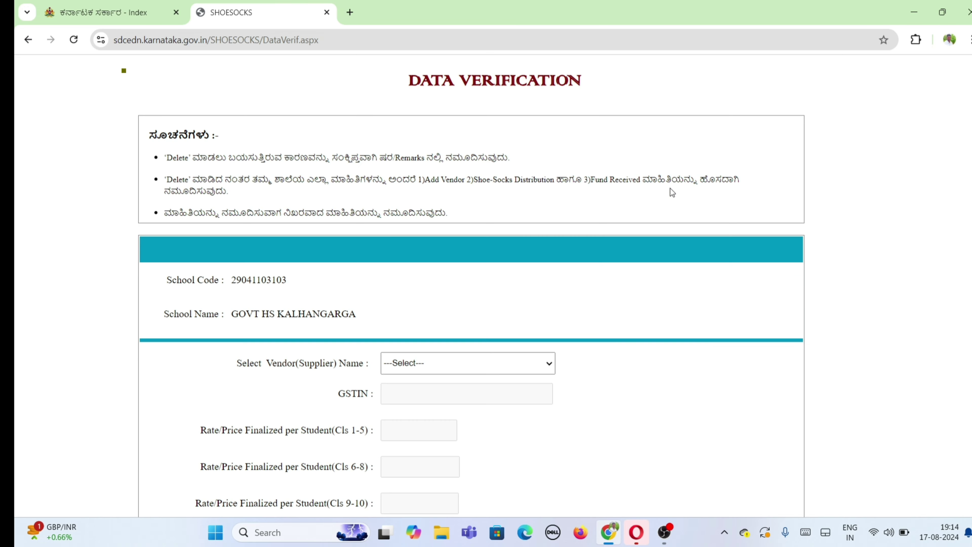
scroll(670, 192, down, 1)
scroll(669, 192, up, 1)
scroll(669, 191, down, 5)
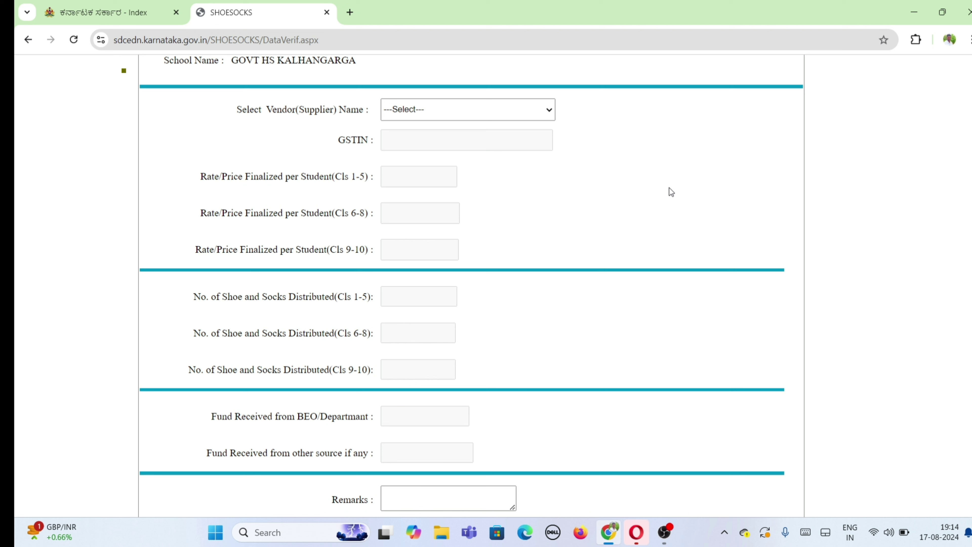
click(415, 107)
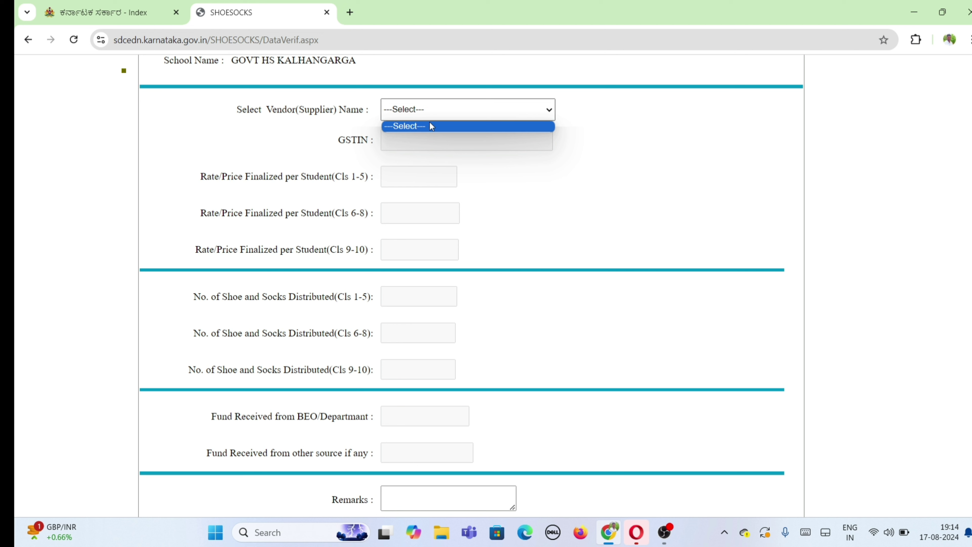
click(419, 146)
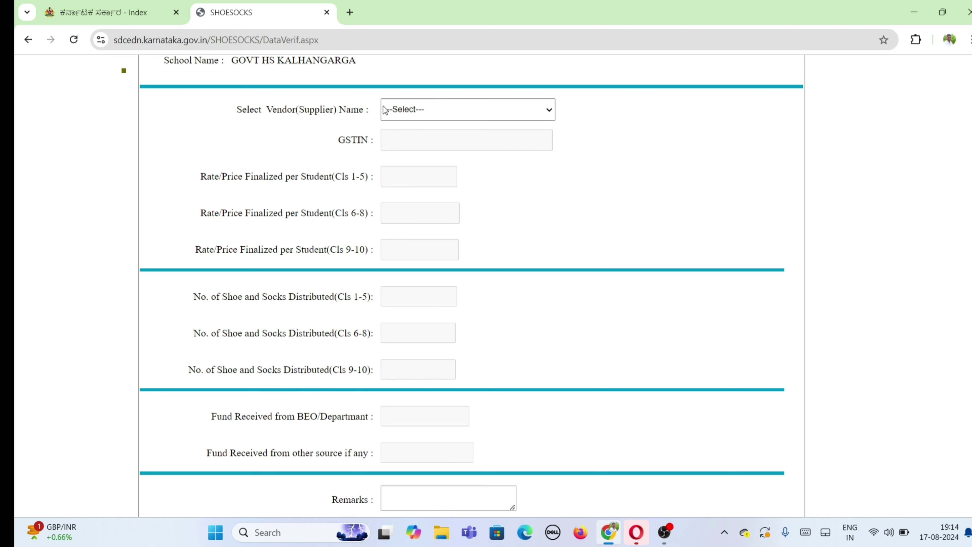
click(408, 107)
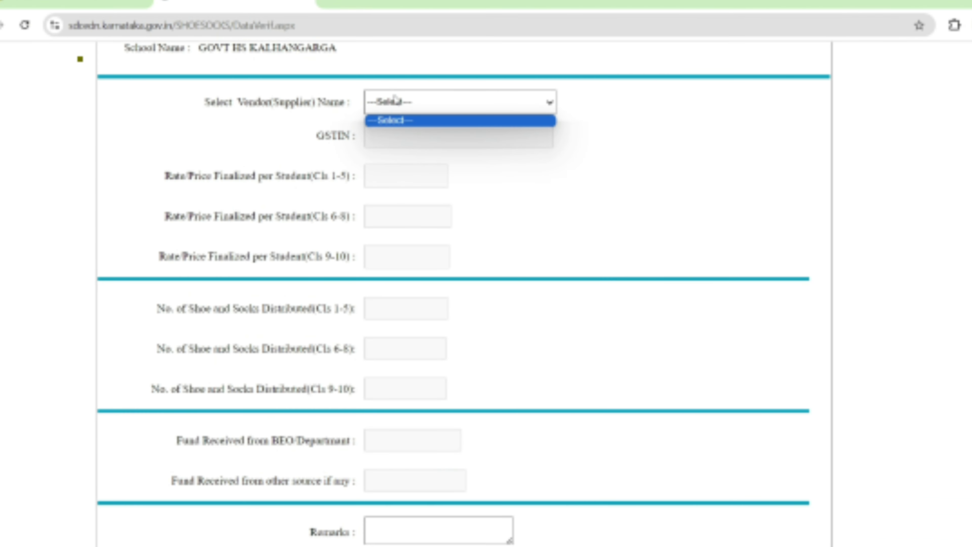